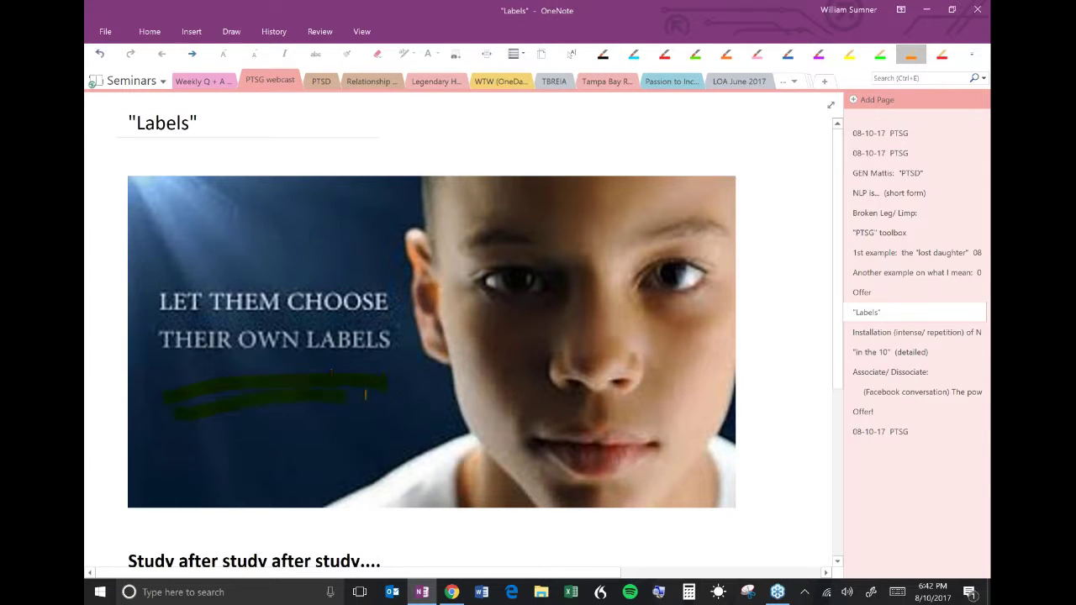
# Step: Circle 'Study after study' in orange, then circle the 'Articulates' paragraph and underline 'rehab/ limper' in black
pyautogui.scroll(-4, 420, 337)
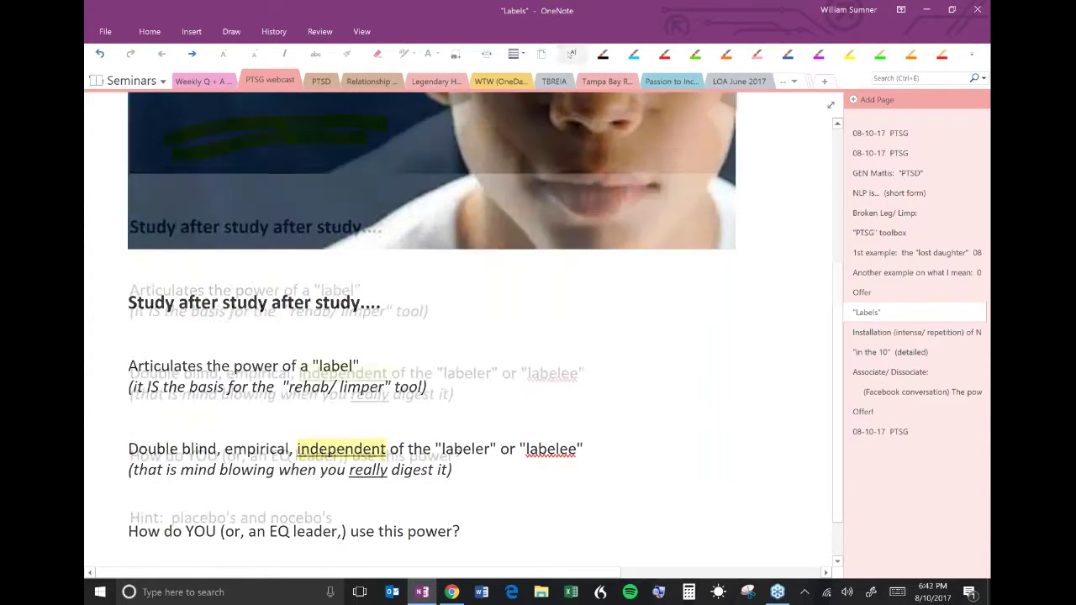
pyautogui.moveTo(303, 180)
pyautogui.mouseDown()
pyautogui.moveTo(118, 231)
pyautogui.moveTo(408, 220)
pyautogui.moveTo(187, 214)
pyautogui.mouseUp()
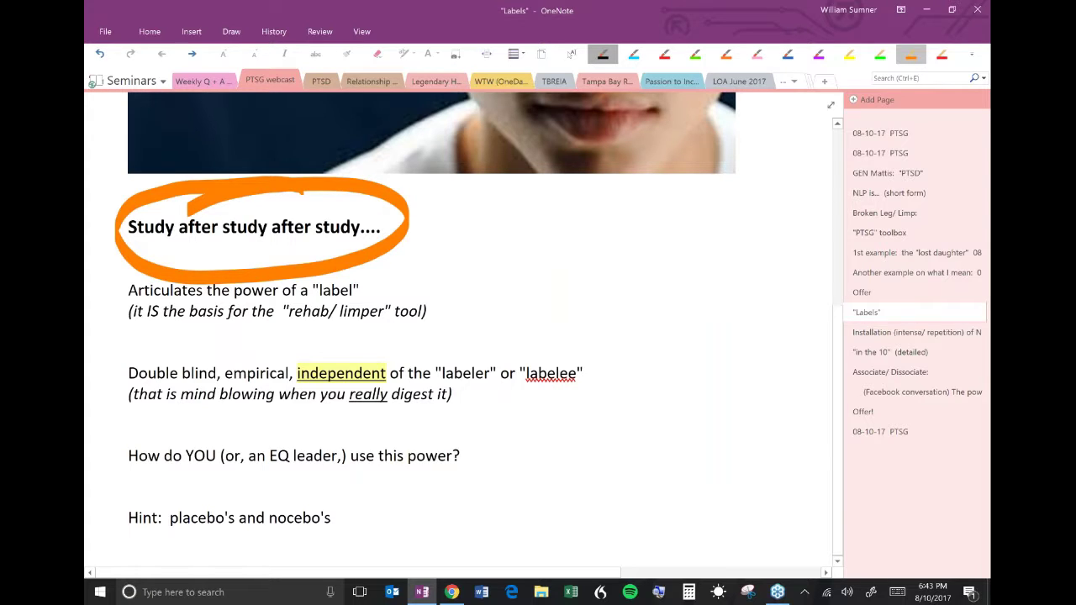
pyautogui.moveTo(133, 334)
pyautogui.mouseDown()
pyautogui.moveTo(337, 345)
pyautogui.moveTo(401, 265)
pyautogui.moveTo(126, 290)
pyautogui.moveTo(131, 338)
pyautogui.mouseUp()
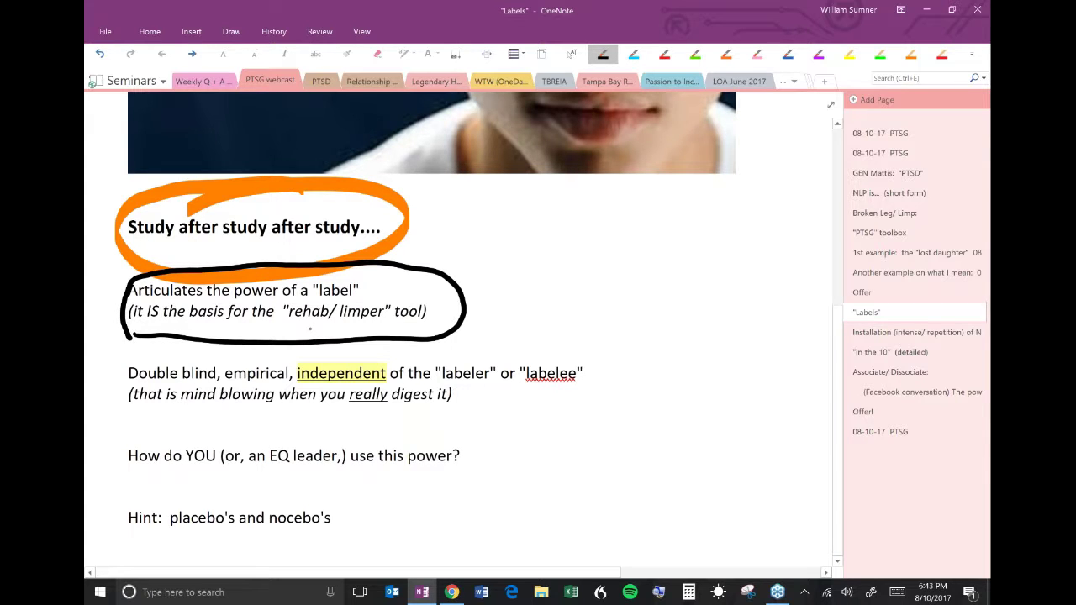
pyautogui.moveTo(294, 324); pyautogui.dragTo(363, 329)
# Step: Handwrite 'limp' beside the circled text, write 'better new' next to it and underline it
pyautogui.moveTo(520, 296)
pyautogui.mouseDown()
pyautogui.moveTo(530, 263)
pyautogui.moveTo(545, 286)
pyautogui.moveTo(593, 259)
pyautogui.moveTo(637, 273)
pyautogui.moveTo(688, 267)
pyautogui.mouseUp()
pyautogui.moveTo(690, 216)
pyautogui.mouseDown()
pyautogui.moveTo(713, 236)
pyautogui.moveTo(804, 207)
pyautogui.mouseUp()
pyautogui.moveTo(653, 299); pyautogui.dragTo(797, 247)
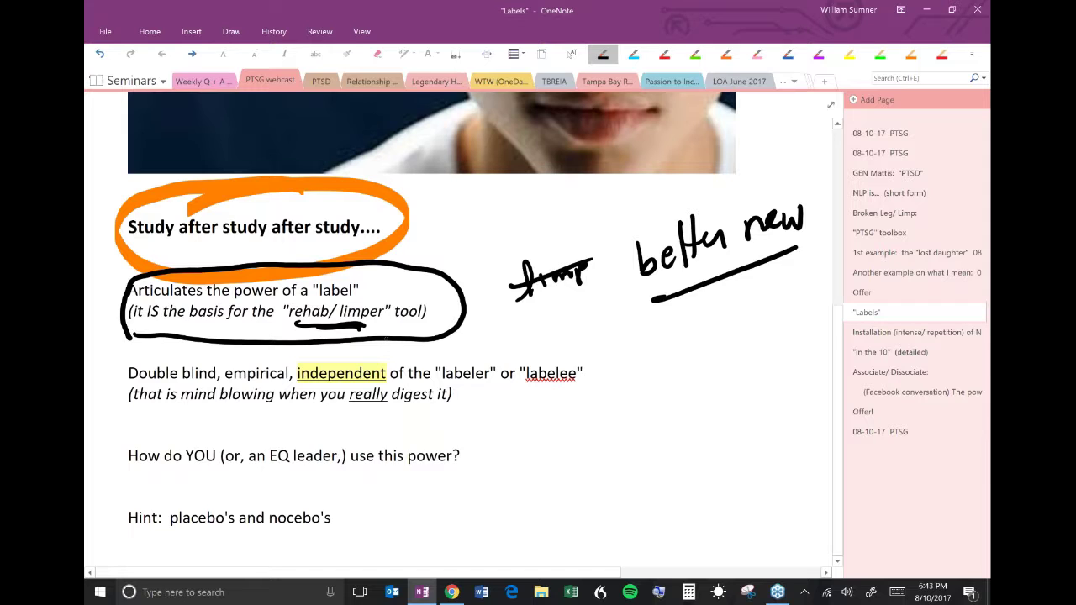
# Step: Circle the 'Double blind' paragraph in black and highlight its second line in yellow
pyautogui.moveTo(217, 351)
pyautogui.mouseDown()
pyautogui.moveTo(113, 402)
pyautogui.moveTo(420, 437)
pyautogui.moveTo(461, 323)
pyautogui.moveTo(520, 323)
pyautogui.mouseUp()
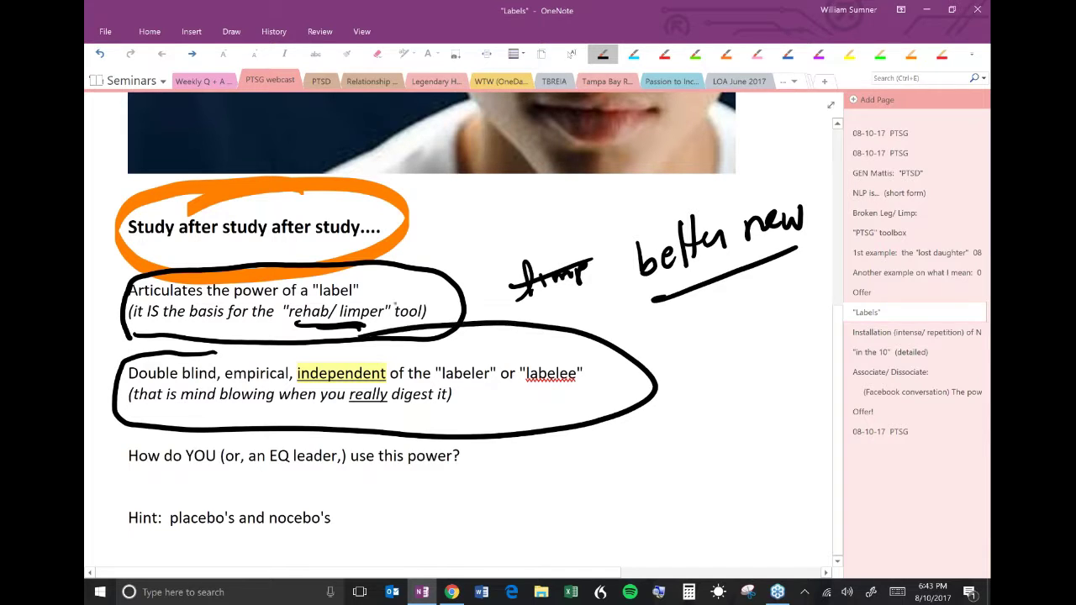
pyautogui.click(849, 54)
pyautogui.moveTo(170, 395)
pyautogui.mouseDown()
pyautogui.moveTo(290, 375)
pyautogui.moveTo(452, 397)
pyautogui.mouseUp()
pyautogui.moveTo(452, 405)
pyautogui.mouseDown()
pyautogui.moveTo(126, 417)
pyautogui.moveTo(457, 411)
pyautogui.mouseUp()
pyautogui.moveTo(278, 424)
pyautogui.mouseDown()
pyautogui.moveTo(468, 420)
pyautogui.moveTo(181, 424)
pyautogui.mouseUp()
pyautogui.moveTo(482, 407); pyautogui.dragTo(468, 417)
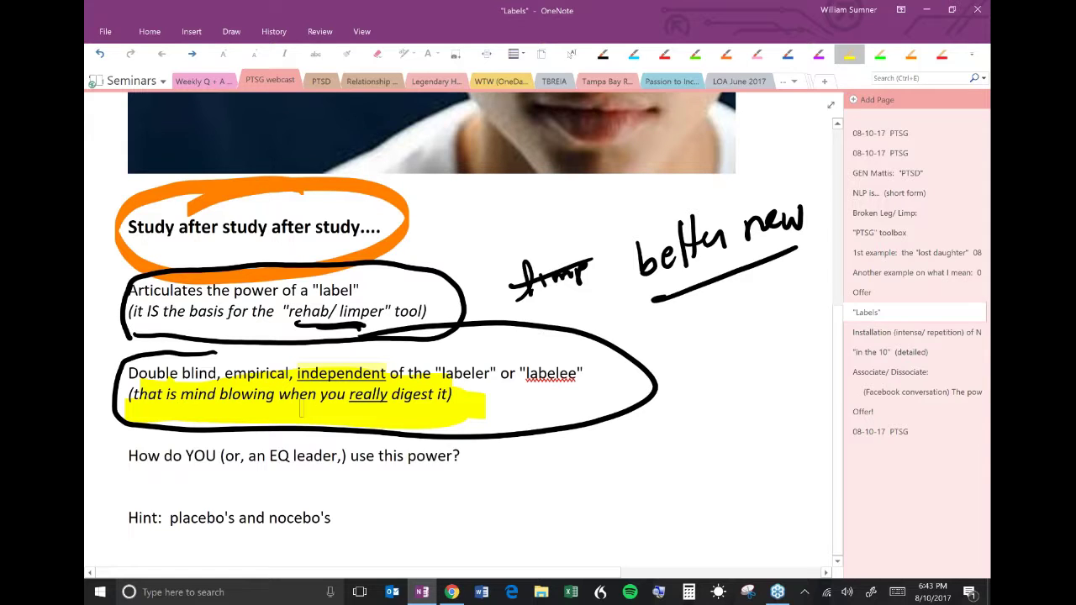
# Step: With the black pen, draw a line through the highlighted line plus a short connector stroke
pyautogui.click(605, 55)
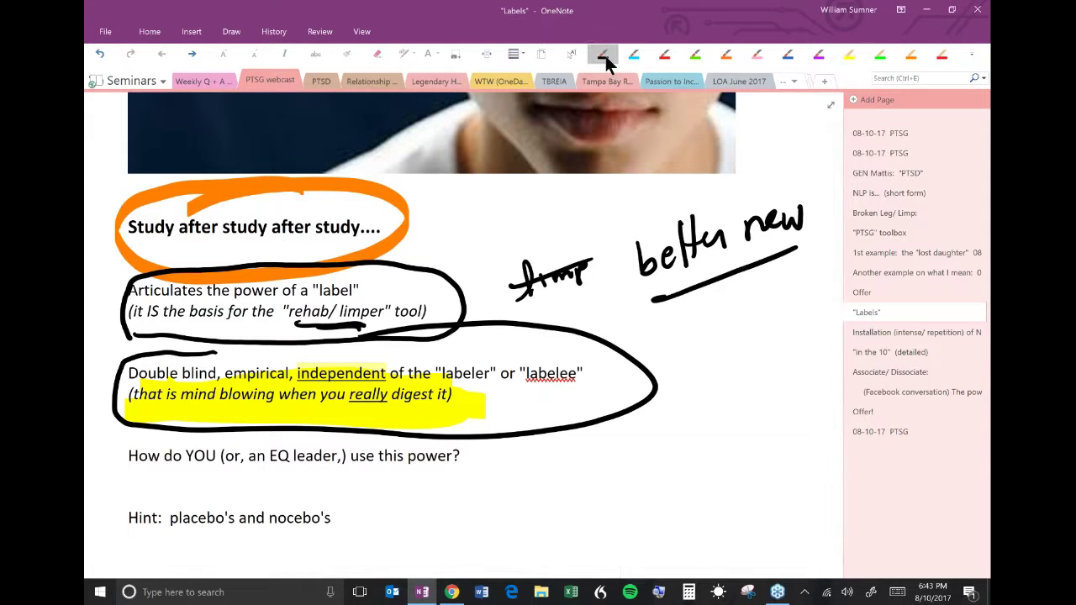
pyautogui.moveTo(124, 383)
pyautogui.mouseDown()
pyautogui.moveTo(459, 388)
pyautogui.moveTo(619, 359)
pyautogui.moveTo(561, 338)
pyautogui.mouseUp()
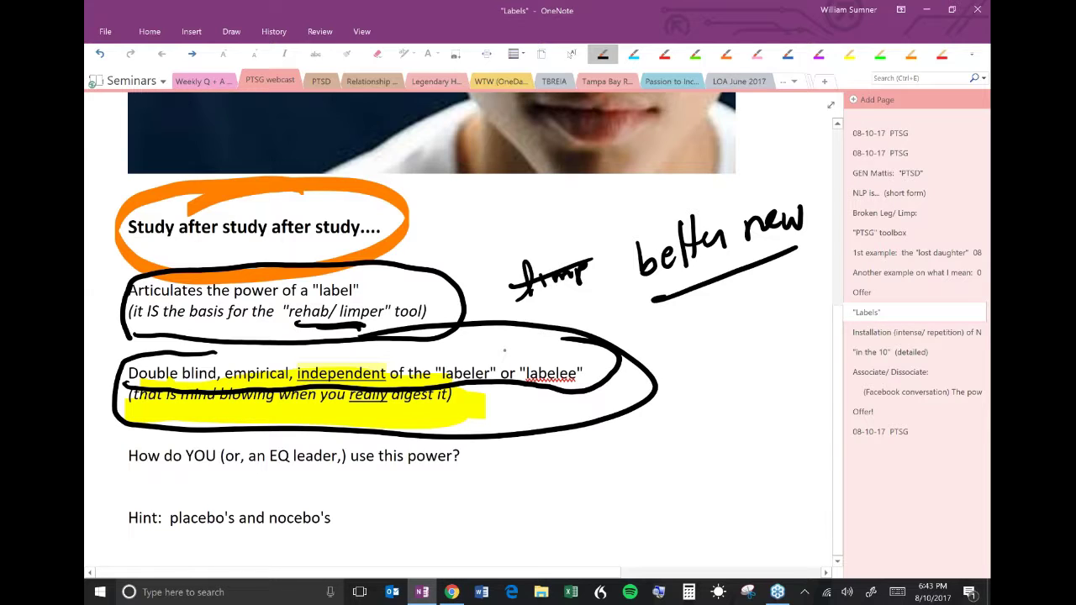
pyautogui.moveTo(491, 344); pyautogui.dragTo(525, 317)
# Step: Handwrite 'test scores' below 'better new'
pyautogui.moveTo(692, 338)
pyautogui.mouseDown()
pyautogui.moveTo(684, 372)
pyautogui.moveTo(706, 352)
pyautogui.mouseUp()
pyautogui.moveTo(694, 353); pyautogui.dragTo(719, 358)
pyautogui.moveTo(747, 309); pyautogui.dragTo(743, 345)
pyautogui.moveTo(735, 333); pyautogui.dragTo(755, 325)
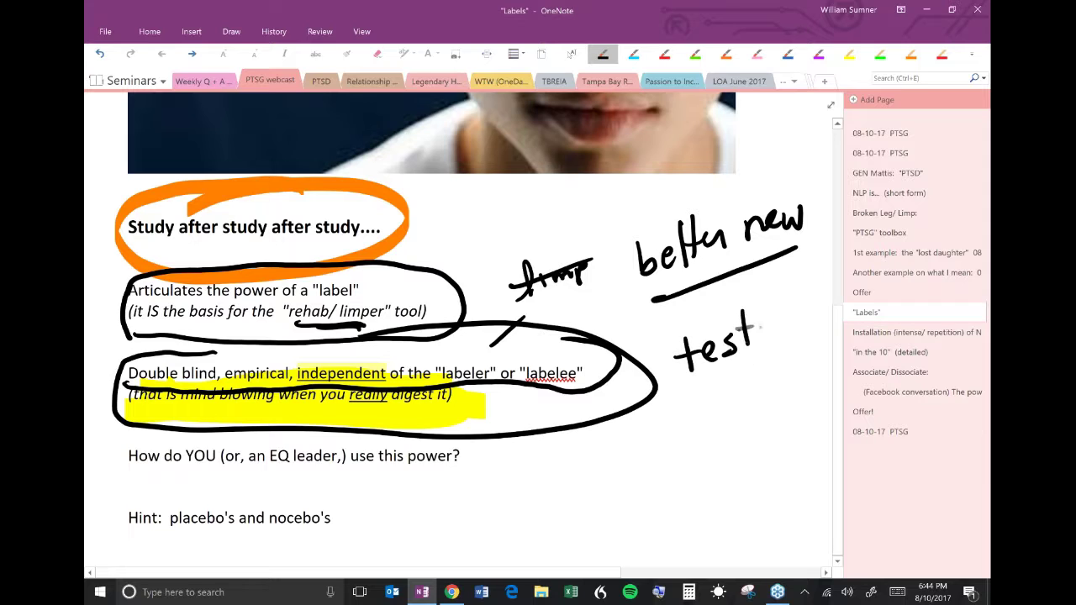
pyautogui.moveTo(721, 372); pyautogui.dragTo(694, 397)
pyautogui.moveTo(737, 371)
pyautogui.mouseDown()
pyautogui.moveTo(730, 383)
pyautogui.moveTo(748, 365)
pyautogui.mouseUp()
pyautogui.moveTo(762, 375); pyautogui.dragTo(778, 356)
pyautogui.moveTo(777, 361)
pyautogui.mouseDown()
pyautogui.moveTo(785, 370)
pyautogui.moveTo(703, 459)
pyautogui.mouseUp()
# Step: Scroll down and handwrite an underlined 'Test' below the Hint line
pyautogui.scroll(-1, 478, 309)
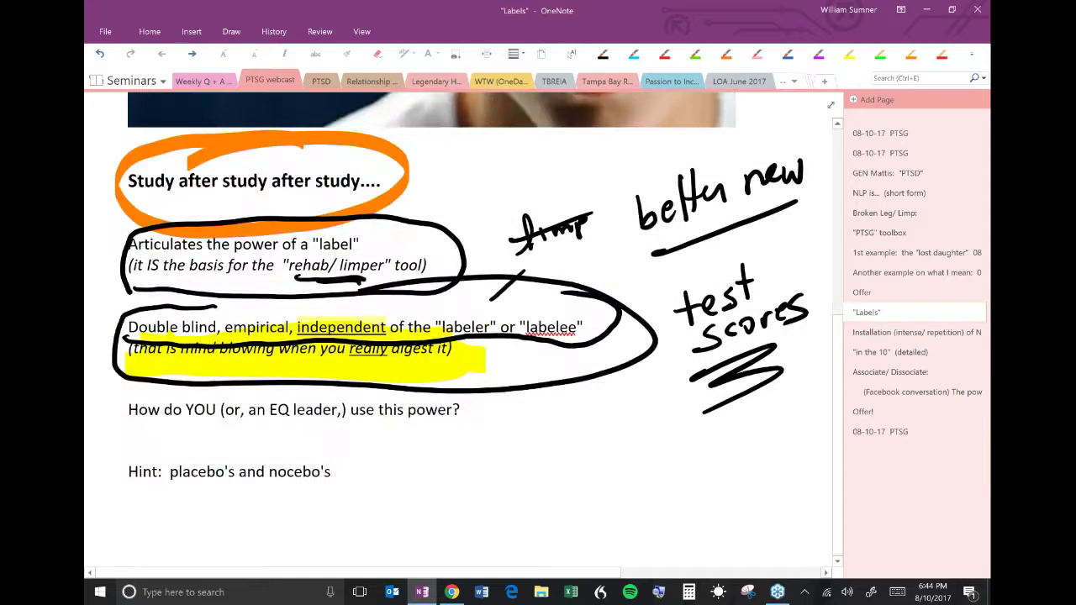
pyautogui.scroll(-2, 478, 309)
pyautogui.moveTo(148, 316); pyautogui.dragTo(229, 320)
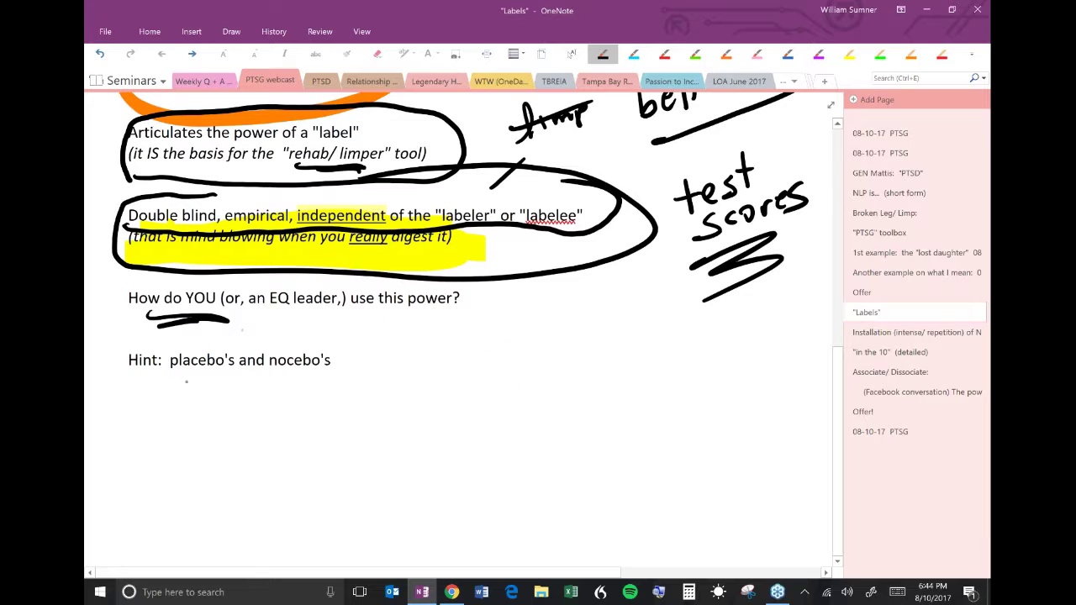
pyautogui.moveTo(172, 389)
pyautogui.mouseDown()
pyautogui.moveTo(230, 385)
pyautogui.moveTo(180, 418)
pyautogui.mouseUp()
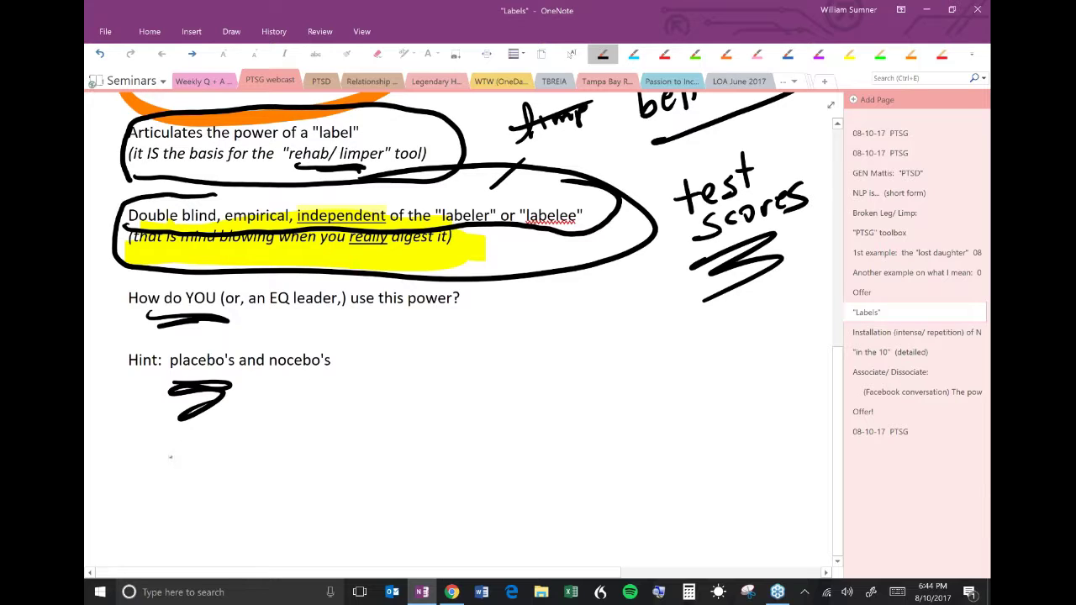
pyautogui.moveTo(170, 455)
pyautogui.mouseDown()
pyautogui.moveTo(173, 492)
pyautogui.moveTo(186, 452)
pyautogui.mouseUp()
pyautogui.moveTo(188, 454)
pyautogui.mouseDown()
pyautogui.moveTo(190, 472)
pyautogui.moveTo(207, 477)
pyautogui.mouseUp()
pyautogui.moveTo(220, 445); pyautogui.dragTo(209, 472)
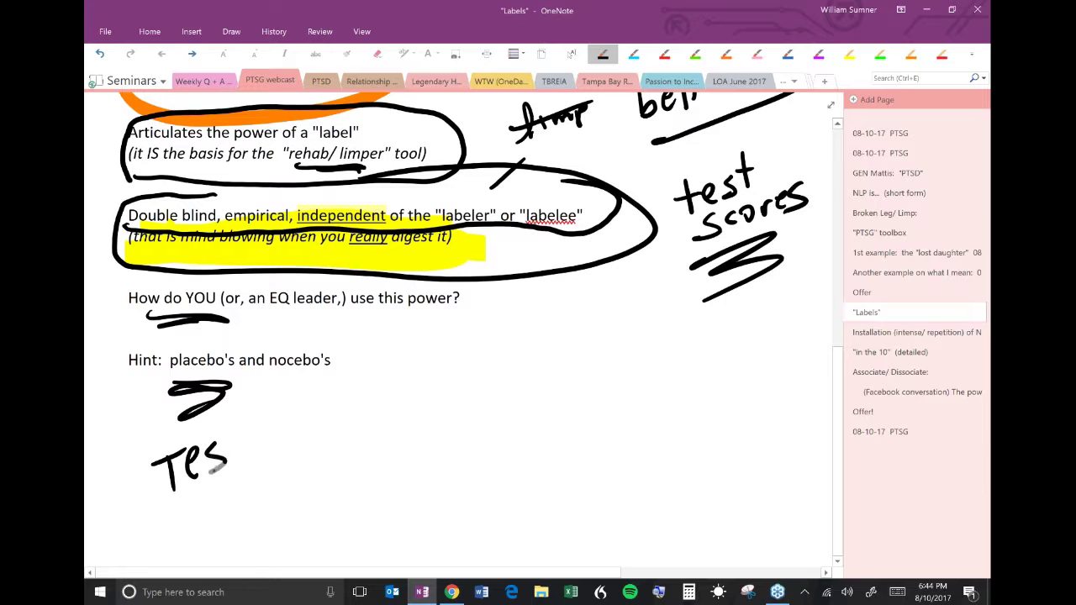
pyautogui.moveTo(232, 427); pyautogui.dragTo(237, 464)
pyautogui.moveTo(220, 443); pyautogui.dragTo(253, 435)
pyautogui.moveTo(177, 506); pyautogui.dragTo(266, 464)
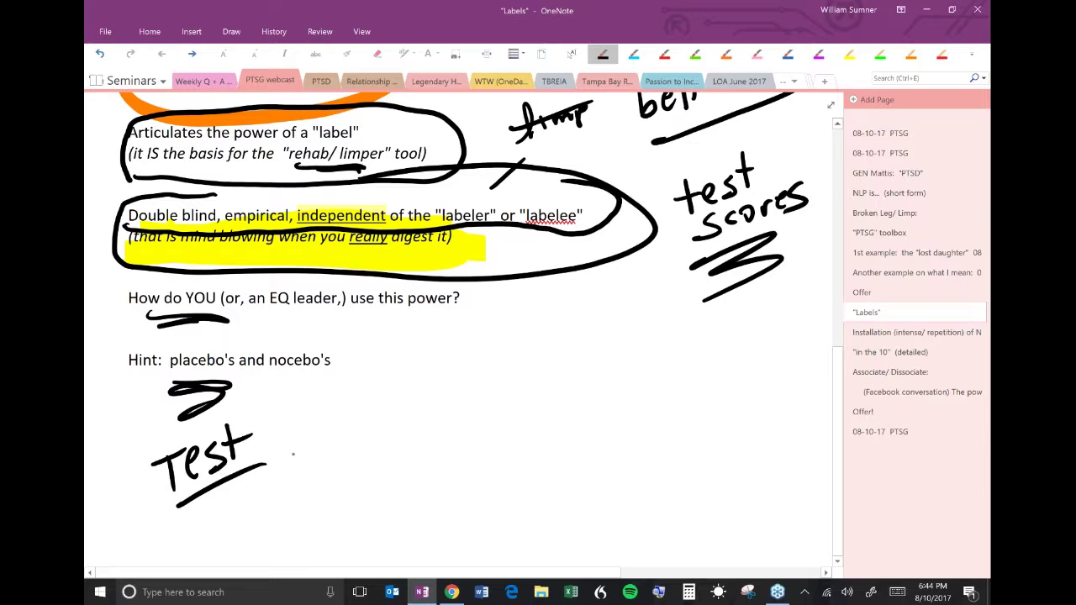
# Step: Handwrite '20-40%' beside 'Test' and underline it
pyautogui.moveTo(294, 443)
pyautogui.mouseDown()
pyautogui.moveTo(313, 459)
pyautogui.moveTo(322, 444)
pyautogui.mouseUp()
pyautogui.moveTo(331, 441)
pyautogui.mouseDown()
pyautogui.moveTo(353, 439)
pyautogui.moveTo(363, 422)
pyautogui.mouseUp()
pyautogui.moveTo(369, 412); pyautogui.dragTo(384, 414)
pyautogui.moveTo(404, 400); pyautogui.dragTo(402, 402)
pyautogui.moveTo(316, 484); pyautogui.dragTo(448, 410)
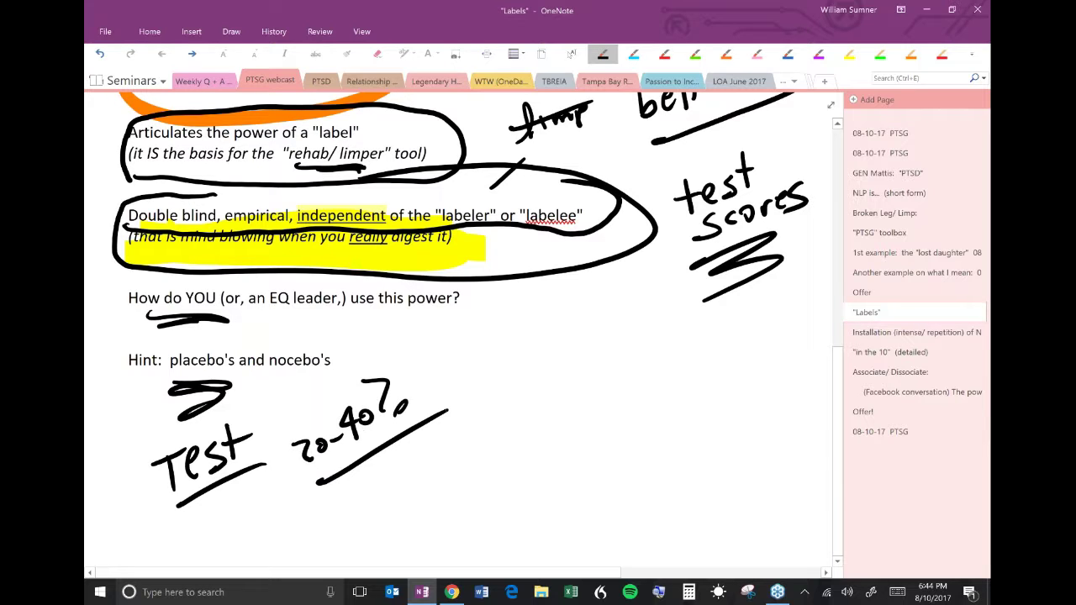
# Step: Handwrite 'Dont' to the right of 20-40% with arrow marks beside it
pyautogui.moveTo(457, 460); pyautogui.dragTo(462, 495)
pyautogui.moveTo(482, 469); pyautogui.dragTo(516, 464)
pyautogui.moveTo(516, 444); pyautogui.dragTo(528, 435)
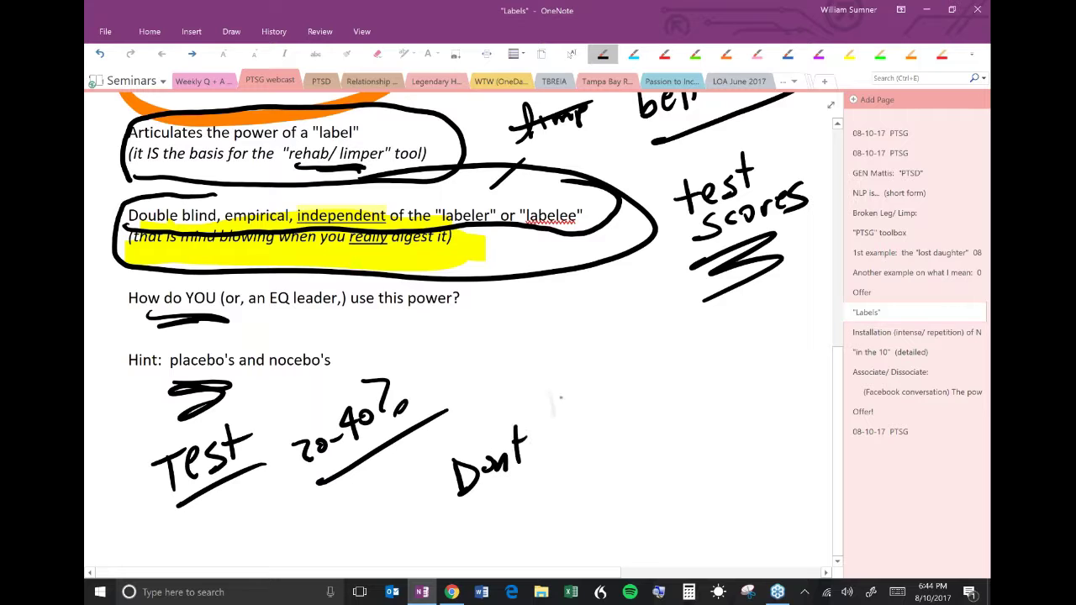
pyautogui.moveTo(553, 391); pyautogui.dragTo(552, 438)
pyautogui.moveTo(593, 400)
pyautogui.mouseDown()
pyautogui.moveTo(562, 411)
pyautogui.moveTo(580, 410)
pyautogui.mouseUp()
pyautogui.moveTo(531, 530); pyautogui.dragTo(588, 503)
pyautogui.moveTo(556, 487); pyautogui.dragTo(588, 515)
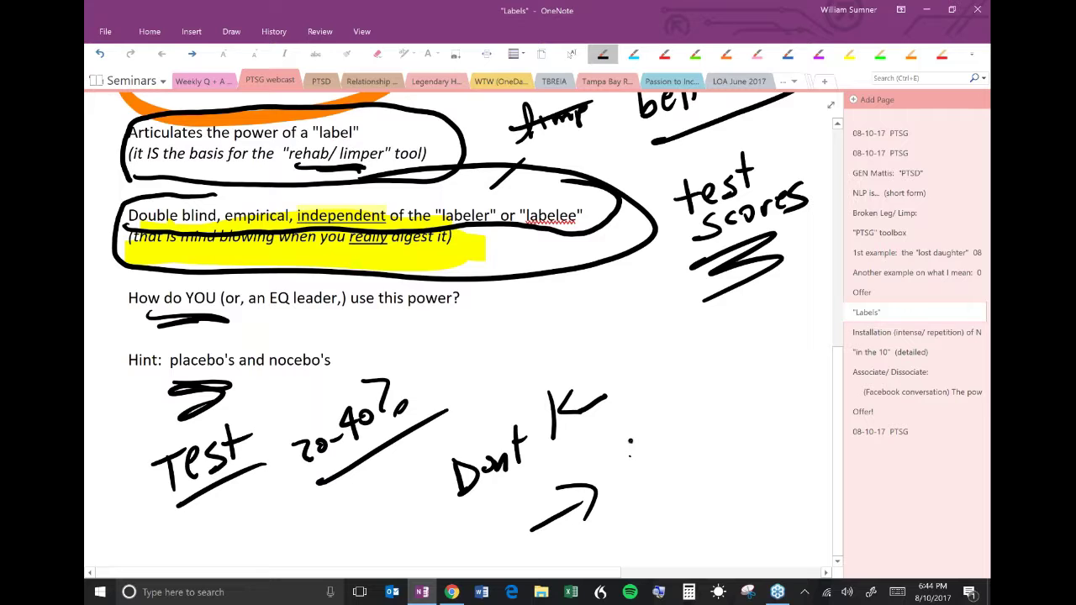
# Step: Handwrite 'even higher' and a '40%' note beneath it
pyautogui.moveTo(630, 442)
pyautogui.mouseDown()
pyautogui.moveTo(644, 462)
pyautogui.moveTo(669, 430)
pyautogui.moveTo(700, 429)
pyautogui.mouseUp()
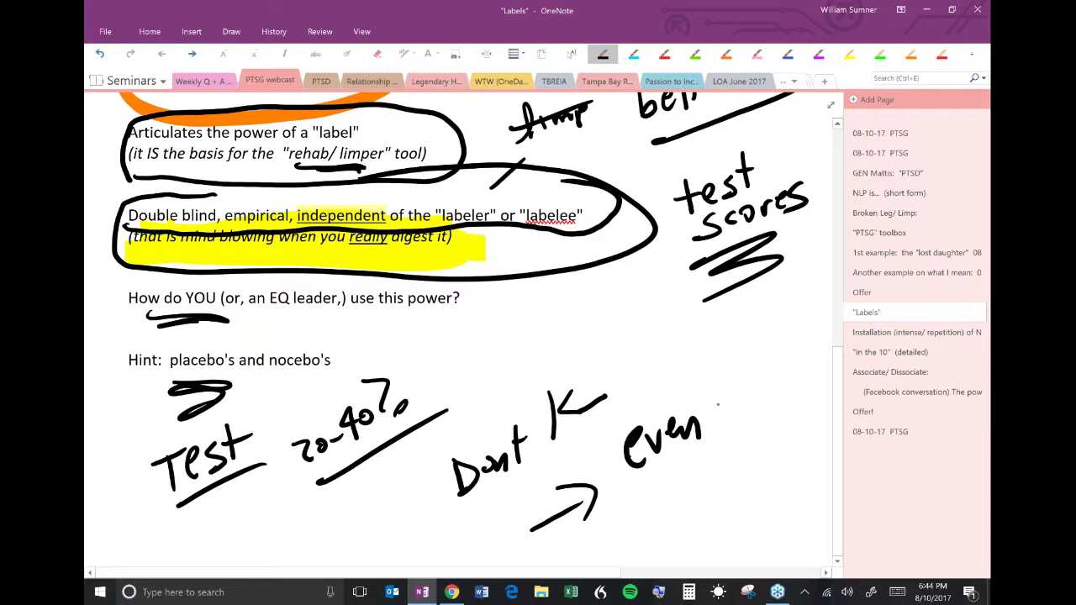
pyautogui.moveTo(723, 366)
pyautogui.mouseDown()
pyautogui.moveTo(724, 403)
pyautogui.moveTo(744, 392)
pyautogui.moveTo(765, 416)
pyautogui.moveTo(787, 364)
pyautogui.moveTo(812, 376)
pyautogui.mouseUp()
pyautogui.moveTo(716, 458)
pyautogui.mouseDown()
pyautogui.moveTo(728, 429)
pyautogui.moveTo(754, 443)
pyautogui.mouseUp()
pyautogui.moveTo(732, 491)
pyautogui.mouseDown()
pyautogui.moveTo(729, 535)
pyautogui.moveTo(755, 504)
pyautogui.mouseUp()
pyautogui.moveTo(761, 458); pyautogui.dragTo(791, 505)
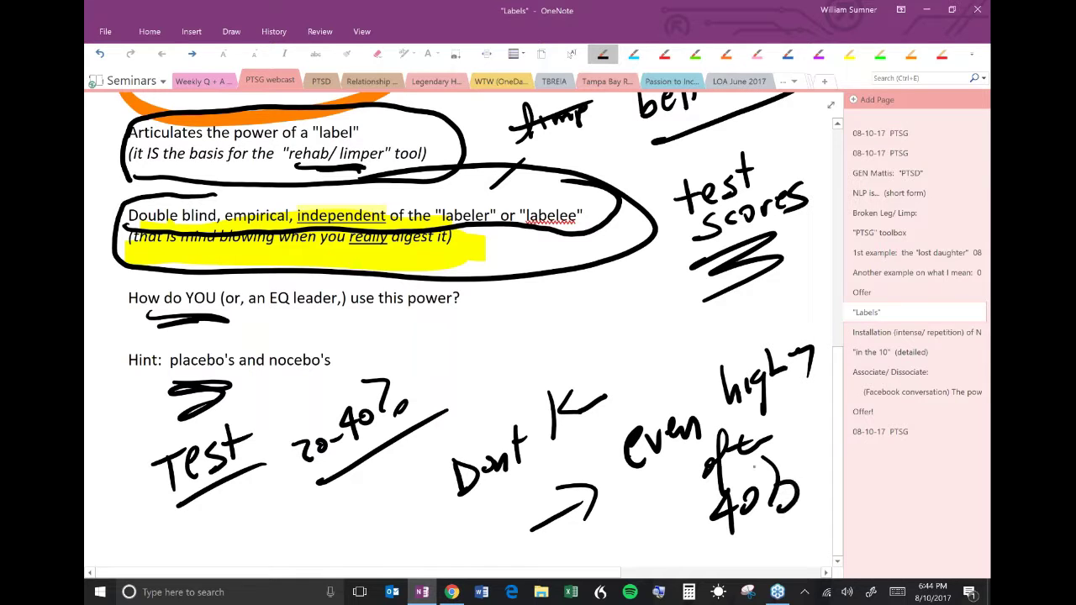
# Step: Circle 'nocebo's' in the hint line and write an underlined '– bad news' beside it
pyautogui.moveTo(286, 327); pyautogui.dragTo(228, 375)
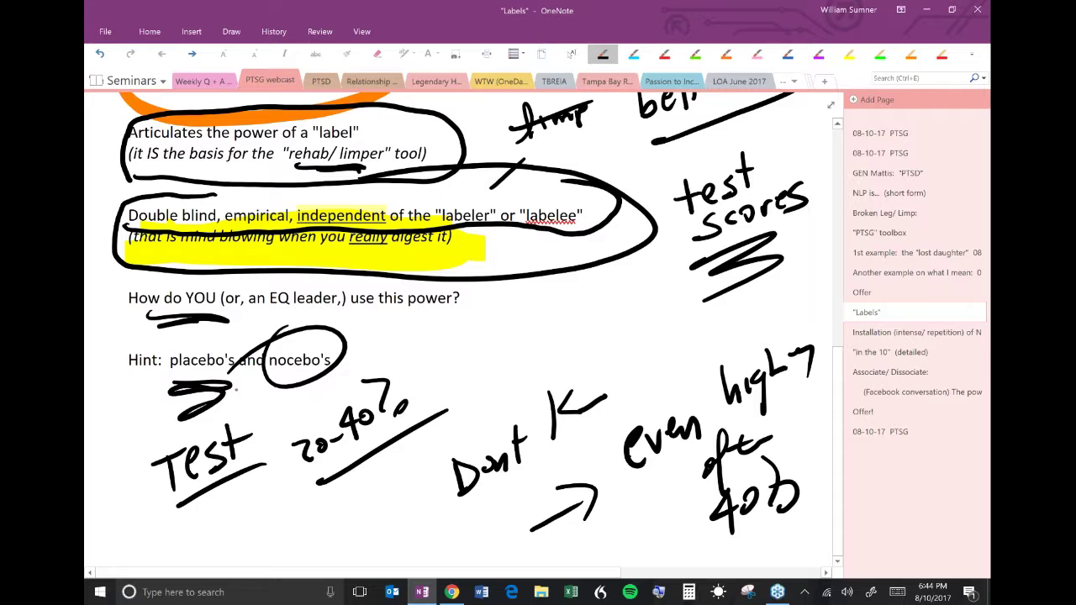
pyautogui.moveTo(366, 339)
pyautogui.mouseDown()
pyautogui.moveTo(469, 350)
pyautogui.moveTo(490, 319)
pyautogui.mouseUp()
pyautogui.moveTo(478, 296)
pyautogui.mouseDown()
pyautogui.moveTo(479, 311)
pyautogui.moveTo(580, 329)
pyautogui.moveTo(622, 300)
pyautogui.moveTo(601, 336)
pyautogui.mouseUp()
pyautogui.moveTo(422, 363); pyautogui.dragTo(611, 337)
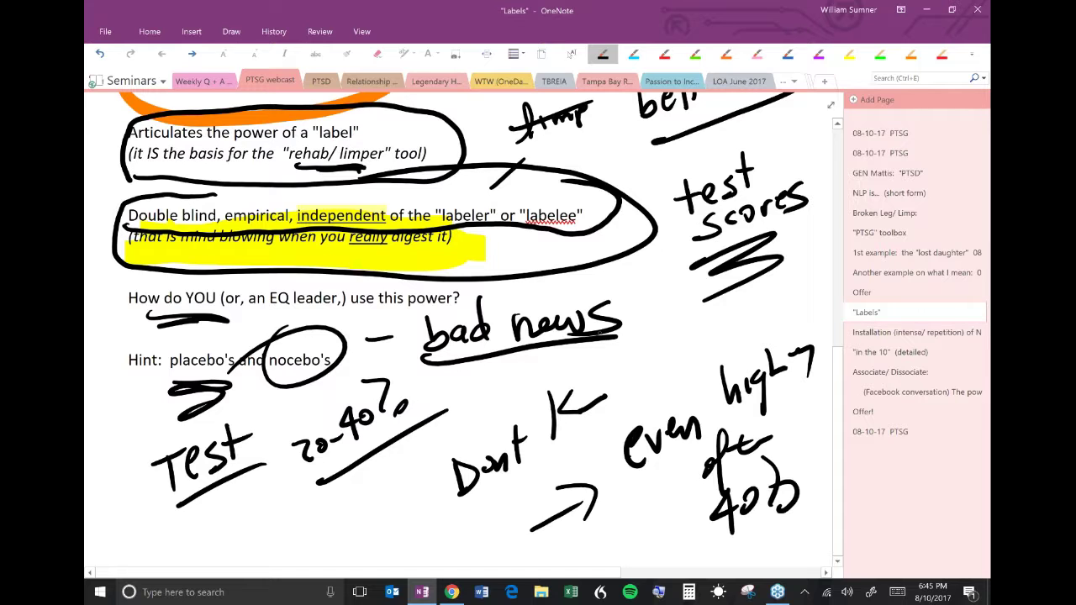
# Step: Add a new page and handwrite an underlined 'nocebo' with an underlined '80's' beneath it
pyautogui.click(893, 96)
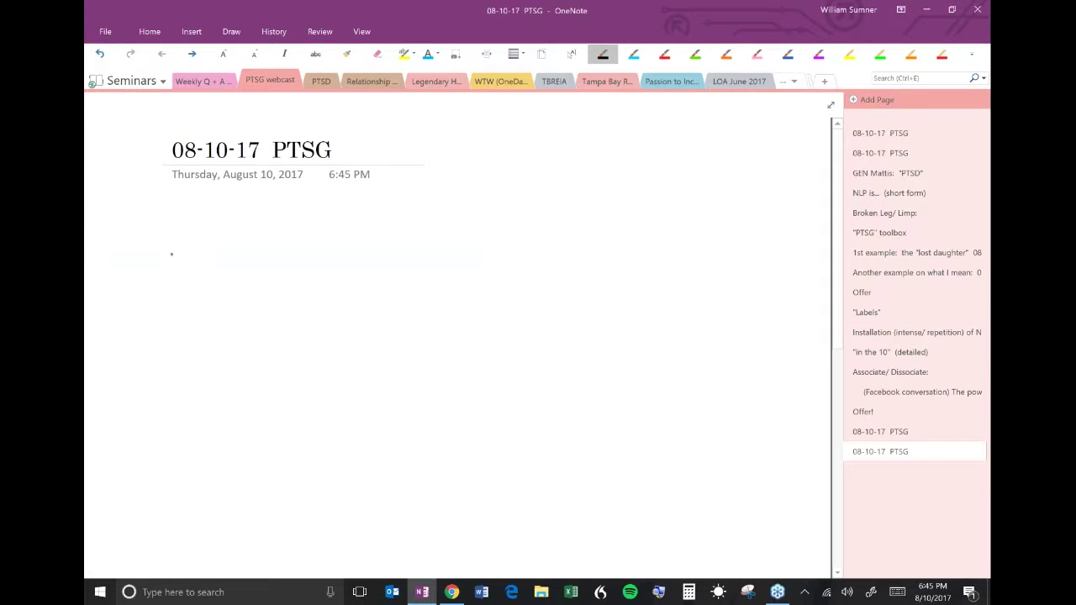
pyautogui.moveTo(171, 253)
pyautogui.mouseDown()
pyautogui.moveTo(247, 228)
pyautogui.moveTo(283, 240)
pyautogui.moveTo(344, 213)
pyautogui.mouseUp()
pyautogui.moveTo(158, 308); pyautogui.dragTo(380, 244)
pyautogui.moveTo(256, 313); pyautogui.dragTo(271, 309)
pyautogui.moveTo(283, 276); pyautogui.dragTo(294, 335)
pyautogui.moveTo(220, 380); pyautogui.dragTo(332, 345)
# Step: Handwrite 'Aids' to the right of 80's followed by a parenthetical note
pyautogui.moveTo(380, 309)
pyautogui.mouseDown()
pyautogui.moveTo(397, 275)
pyautogui.moveTo(406, 311)
pyautogui.mouseUp()
pyautogui.moveTo(387, 298)
pyautogui.mouseDown()
pyautogui.moveTo(411, 287)
pyautogui.moveTo(419, 303)
pyautogui.mouseUp()
pyautogui.moveTo(448, 269); pyautogui.dragTo(439, 291)
pyautogui.moveTo(444, 229); pyautogui.dragTo(446, 290)
pyautogui.moveTo(475, 257)
pyautogui.mouseDown()
pyautogui.moveTo(486, 279)
pyautogui.moveTo(454, 289)
pyautogui.mouseUp()
pyautogui.moveTo(548, 183); pyautogui.dragTo(543, 292)
pyautogui.moveTo(571, 203); pyautogui.dragTo(599, 238)
pyautogui.moveTo(609, 210); pyautogui.dragTo(623, 255)
pyautogui.moveTo(652, 202)
pyautogui.mouseDown()
pyautogui.moveTo(641, 216)
pyautogui.moveTo(679, 215)
pyautogui.mouseUp()
pyautogui.moveTo(688, 156)
pyautogui.mouseDown()
pyautogui.moveTo(722, 157)
pyautogui.moveTo(740, 175)
pyautogui.mouseUp()
pyautogui.moveTo(760, 126)
pyautogui.mouseDown()
pyautogui.moveTo(763, 168)
pyautogui.moveTo(792, 159)
pyautogui.moveTo(761, 150)
pyautogui.mouseUp()
pyautogui.moveTo(778, 106)
pyautogui.mouseDown()
pyautogui.moveTo(804, 183)
pyautogui.moveTo(755, 223)
pyautogui.mouseUp()
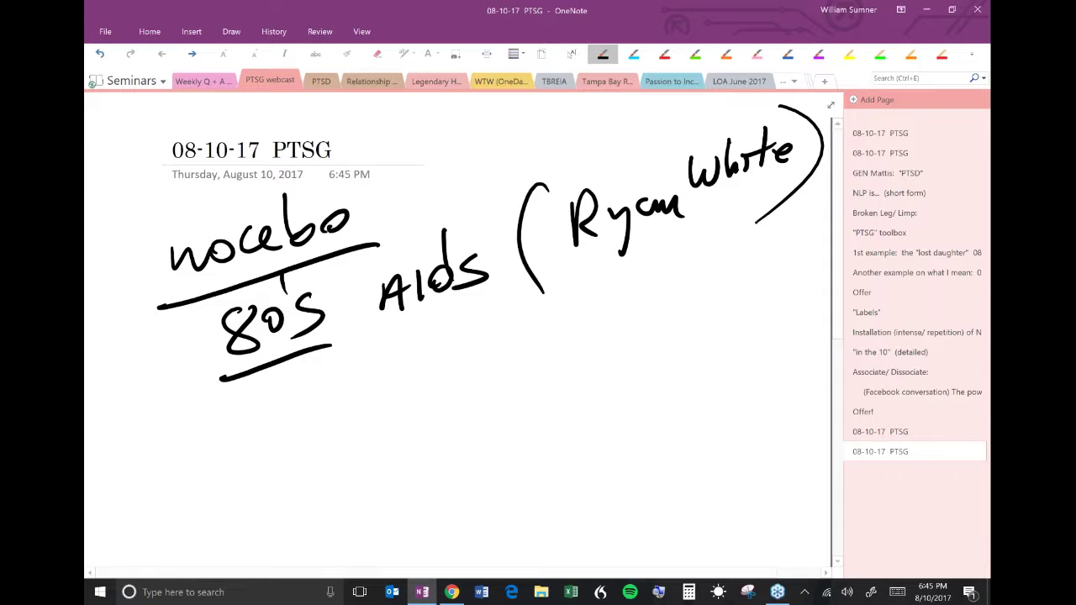
# Step: Handwrite 'test' below 80's and open a parenthesis
pyautogui.moveTo(292, 397)
pyautogui.mouseDown()
pyautogui.moveTo(308, 457)
pyautogui.moveTo(288, 422)
pyautogui.moveTo(331, 408)
pyautogui.moveTo(336, 430)
pyautogui.mouseUp()
pyautogui.moveTo(365, 402); pyautogui.dragTo(347, 430)
pyautogui.moveTo(371, 373)
pyautogui.mouseDown()
pyautogui.moveTo(362, 422)
pyautogui.moveTo(383, 392)
pyautogui.mouseUp()
pyautogui.moveTo(425, 329); pyautogui.dragTo(430, 439)
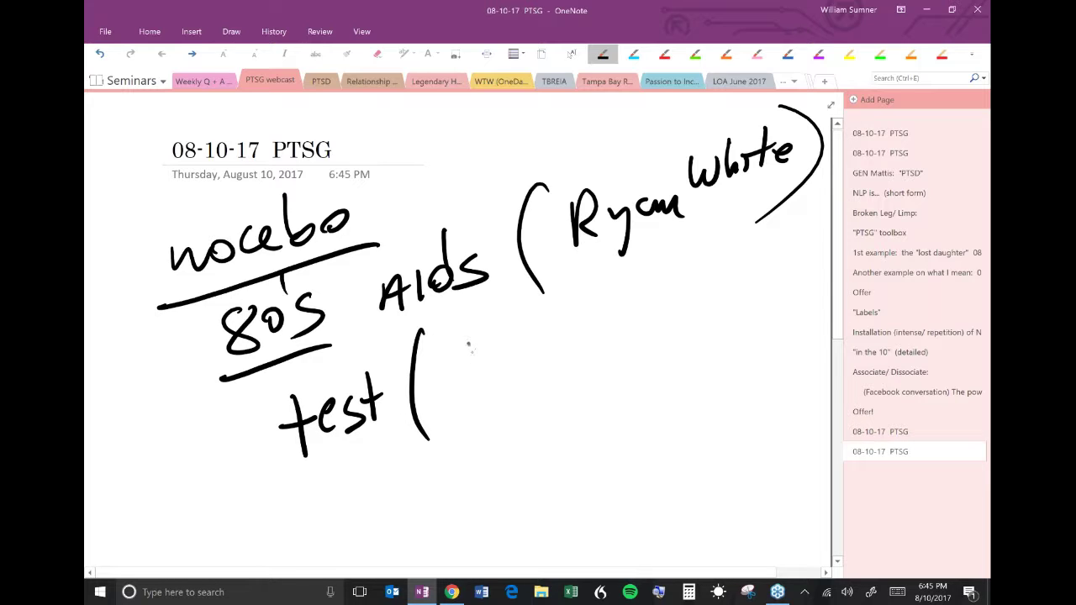
pyautogui.moveTo(468, 344); pyautogui.dragTo(478, 396)
# Step: Write 'open test' inside the parenthesis, ending with a dividing stroke
pyautogui.moveTo(454, 354)
pyautogui.mouseDown()
pyautogui.moveTo(445, 366)
pyautogui.moveTo(459, 353)
pyautogui.mouseUp()
pyautogui.moveTo(469, 340)
pyautogui.mouseDown()
pyautogui.moveTo(489, 343)
pyautogui.moveTo(476, 354)
pyautogui.mouseUp()
pyautogui.moveTo(494, 339); pyautogui.dragTo(521, 336)
pyautogui.moveTo(544, 297); pyautogui.dragTo(550, 353)
pyautogui.moveTo(535, 329); pyautogui.dragTo(587, 316)
pyautogui.moveTo(602, 289); pyautogui.dragTo(591, 325)
pyautogui.moveTo(622, 271)
pyautogui.mouseDown()
pyautogui.moveTo(618, 313)
pyautogui.moveTo(629, 291)
pyautogui.mouseUp()
pyautogui.moveTo(659, 252); pyautogui.dragTo(587, 429)
# Step: Handwrite 'false +s' to the right of 'open test'
pyautogui.moveTo(678, 306)
pyautogui.mouseDown()
pyautogui.moveTo(661, 328)
pyautogui.moveTo(659, 379)
pyautogui.mouseUp()
pyautogui.moveTo(643, 353)
pyautogui.mouseDown()
pyautogui.moveTo(678, 340)
pyautogui.moveTo(682, 357)
pyautogui.mouseUp()
pyautogui.moveTo(704, 302); pyautogui.dragTo(701, 355)
pyautogui.moveTo(728, 322); pyautogui.dragTo(716, 341)
pyautogui.moveTo(733, 323); pyautogui.dragTo(746, 335)
pyautogui.moveTo(782, 271); pyautogui.dragTo(784, 316)
pyautogui.moveTo(764, 296); pyautogui.dragTo(801, 296)
pyautogui.moveTo(803, 242); pyautogui.dragTo(805, 294)
# Step: Draw a long line under the test notes and shift the page up for more writing space
pyautogui.moveTo(422, 513); pyautogui.dragTo(728, 377)
pyautogui.click(572, 53)
pyautogui.moveTo(589, 378); pyautogui.dragTo(588, 335)
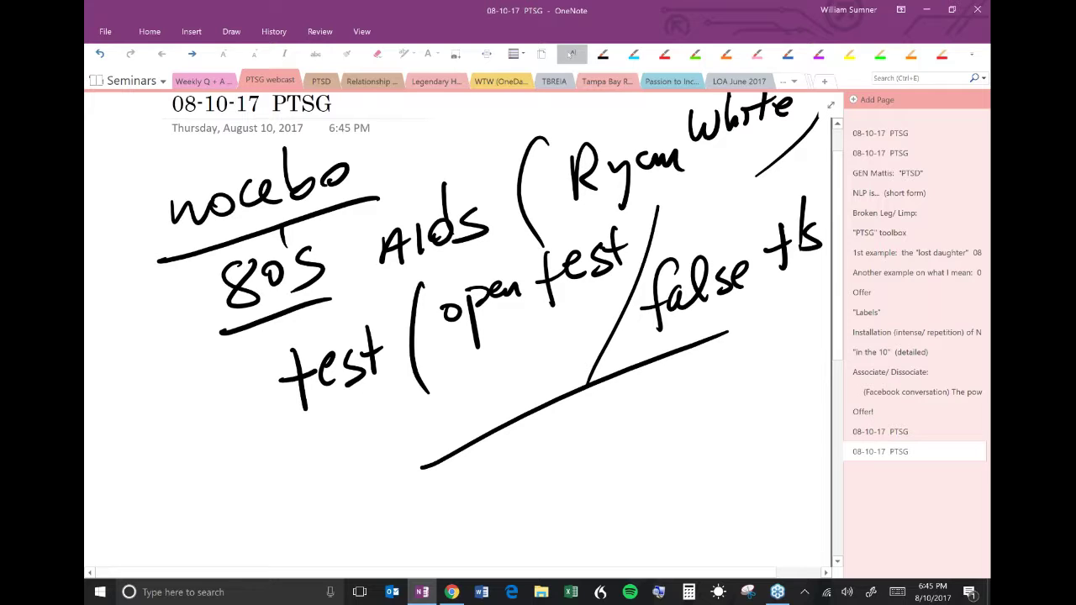
pyautogui.click(602, 53)
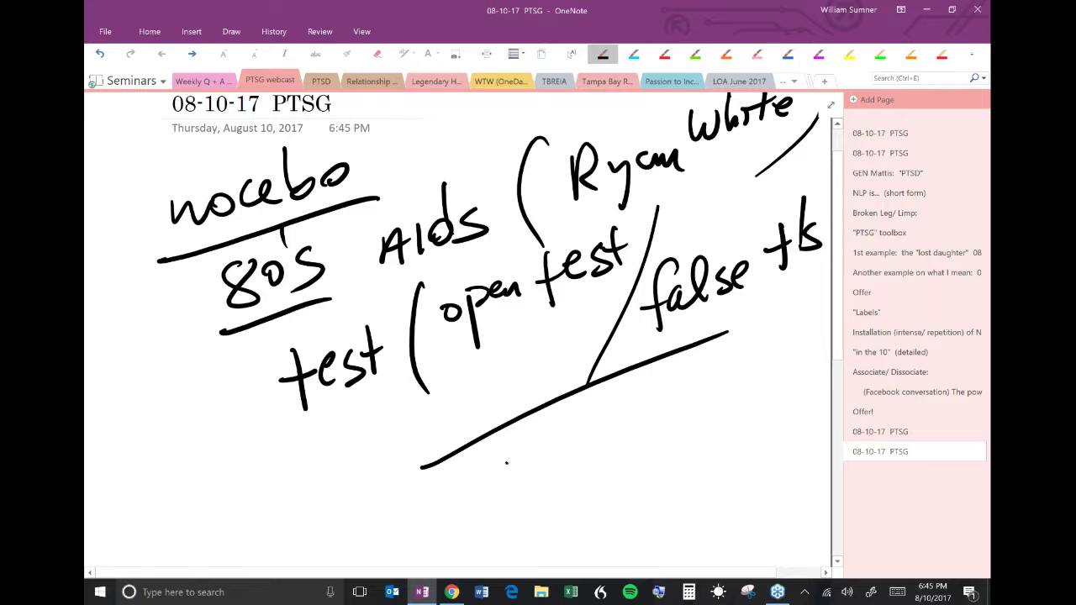
# Step: Handwrite "10yrs retest" under the long line
pyautogui.moveTo(510, 462); pyautogui.dragTo(511, 497)
pyautogui.moveTo(539, 459); pyautogui.dragTo(577, 454)
pyautogui.moveTo(578, 451)
pyautogui.mouseDown()
pyautogui.moveTo(580, 492)
pyautogui.moveTo(609, 443)
pyautogui.mouseUp()
pyautogui.moveTo(632, 431)
pyautogui.mouseDown()
pyautogui.moveTo(619, 435)
pyautogui.moveTo(637, 446)
pyautogui.mouseUp()
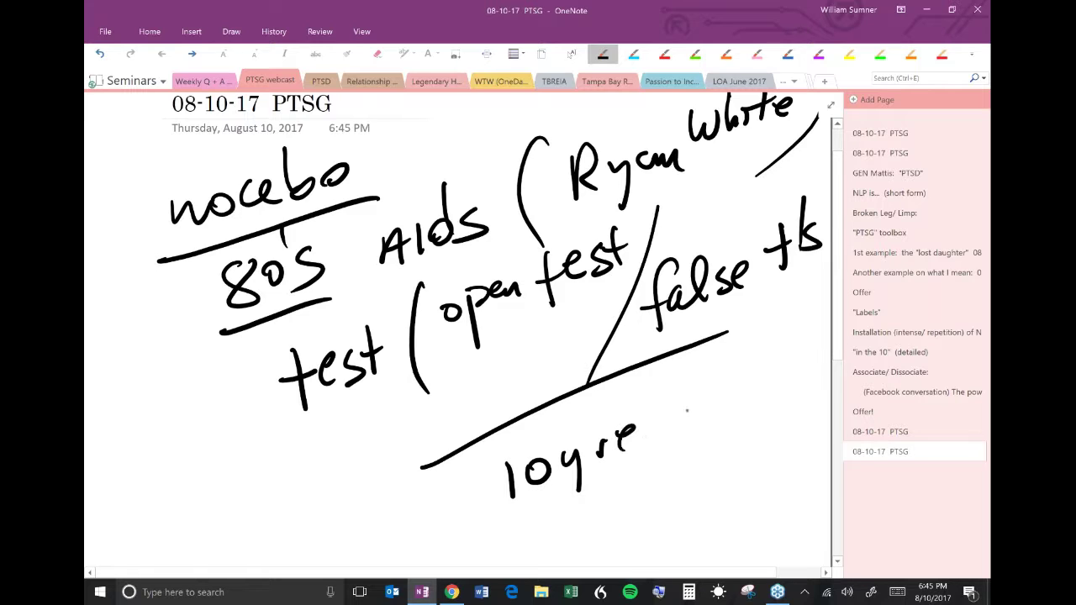
pyautogui.moveTo(688, 410); pyautogui.dragTo(698, 400)
pyautogui.moveTo(706, 401); pyautogui.dragTo(716, 409)
pyautogui.moveTo(728, 354)
pyautogui.mouseDown()
pyautogui.moveTo(723, 404)
pyautogui.moveTo(751, 390)
pyautogui.mouseUp()
pyautogui.moveTo(762, 370); pyautogui.dragTo(760, 392)
pyautogui.moveTo(782, 351); pyautogui.dragTo(786, 383)
pyautogui.moveTo(775, 368); pyautogui.dragTo(791, 365)
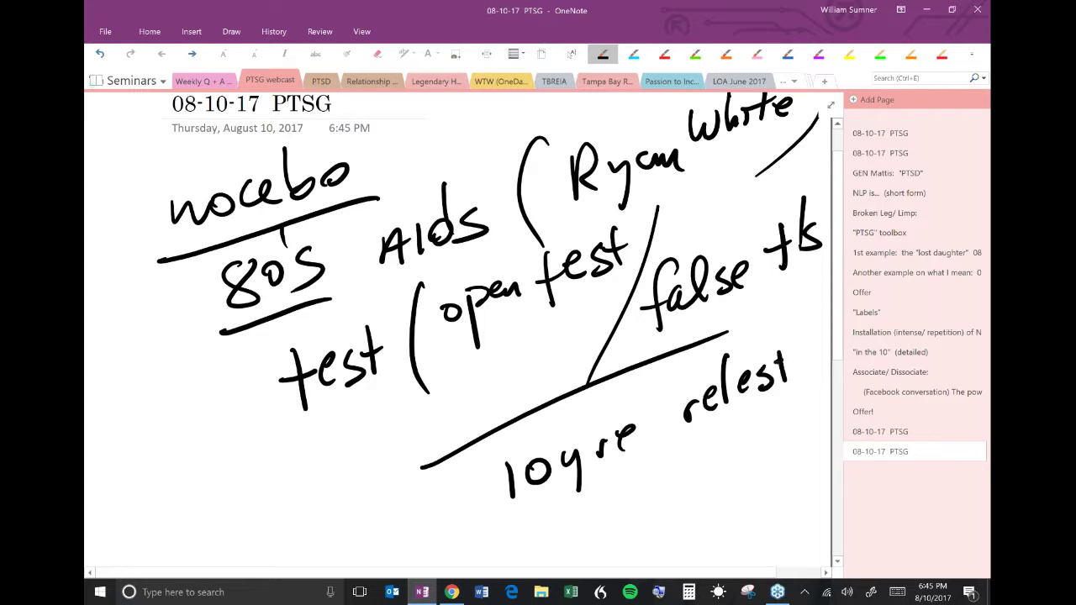
# Step: Pan the page down and handwrite "1000's" in black ink below the new line
pyautogui.click(572, 54)
pyautogui.scroll(-5, 458, 336)
pyautogui.click(603, 54)
pyautogui.moveTo(452, 401)
pyautogui.mouseDown()
pyautogui.moveTo(689, 290)
pyautogui.moveTo(471, 454)
pyautogui.mouseUp()
pyautogui.moveTo(496, 415); pyautogui.dragTo(492, 417)
pyautogui.moveTo(514, 413)
pyautogui.mouseDown()
pyautogui.moveTo(508, 426)
pyautogui.moveTo(520, 409)
pyautogui.mouseUp()
pyautogui.moveTo(539, 397)
pyautogui.mouseDown()
pyautogui.moveTo(531, 420)
pyautogui.moveTo(542, 395)
pyautogui.mouseUp()
pyautogui.moveTo(546, 356); pyautogui.dragTo(560, 407)
pyautogui.moveTo(656, 326)
pyautogui.mouseDown()
pyautogui.moveTo(627, 397)
pyautogui.moveTo(647, 362)
pyautogui.mouseUp()
# Step: Handwrite "false +s" after "1000's"
pyautogui.moveTo(669, 336); pyautogui.dragTo(677, 353)
pyautogui.moveTo(682, 308); pyautogui.dragTo(672, 357)
pyautogui.moveTo(711, 334)
pyautogui.mouseDown()
pyautogui.moveTo(691, 356)
pyautogui.moveTo(729, 329)
pyautogui.mouseUp()
pyautogui.moveTo(773, 279)
pyautogui.mouseDown()
pyautogui.moveTo(765, 331)
pyautogui.moveTo(780, 303)
pyautogui.mouseUp()
pyautogui.moveTo(788, 303)
pyautogui.mouseDown()
pyautogui.moveTo(804, 291)
pyautogui.moveTo(786, 317)
pyautogui.mouseUp()
pyautogui.moveTo(803, 244); pyautogui.dragTo(797, 262)
# Step: Handwrite "tell me" on the line below
pyautogui.moveTo(568, 432)
pyautogui.mouseDown()
pyautogui.moveTo(570, 479)
pyautogui.moveTo(593, 449)
pyautogui.mouseUp()
pyautogui.moveTo(580, 454)
pyautogui.mouseDown()
pyautogui.moveTo(667, 404)
pyautogui.moveTo(647, 447)
pyautogui.mouseUp()
pyautogui.moveTo(686, 428); pyautogui.dragTo(753, 405)
# Step: Pan further down, draw a dividing line, and write "not only" with "only" underlined
pyautogui.click(571, 53)
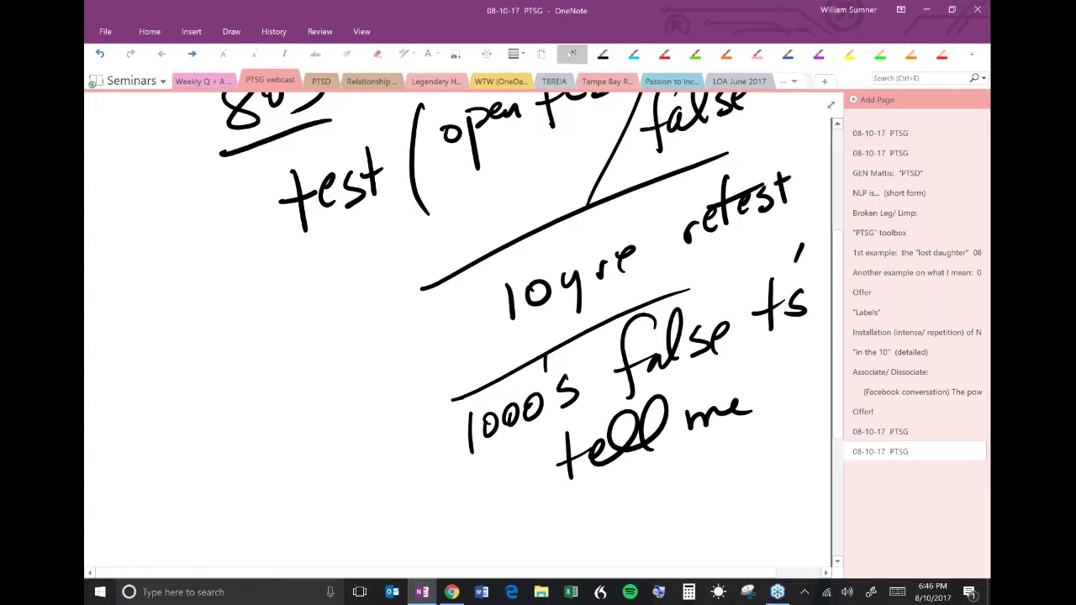
pyautogui.scroll(-5, 336, 437)
pyautogui.moveTo(330, 439); pyautogui.dragTo(756, 224)
pyautogui.moveTo(392, 459)
pyautogui.mouseDown()
pyautogui.moveTo(420, 455)
pyautogui.moveTo(427, 428)
pyautogui.mouseUp()
pyautogui.moveTo(452, 383)
pyautogui.mouseDown()
pyautogui.moveTo(454, 439)
pyautogui.moveTo(460, 416)
pyautogui.moveTo(532, 411)
pyautogui.mouseUp()
pyautogui.moveTo(533, 336); pyautogui.dragTo(534, 391)
pyautogui.moveTo(548, 367)
pyautogui.mouseDown()
pyautogui.moveTo(565, 375)
pyautogui.moveTo(567, 420)
pyautogui.mouseUp()
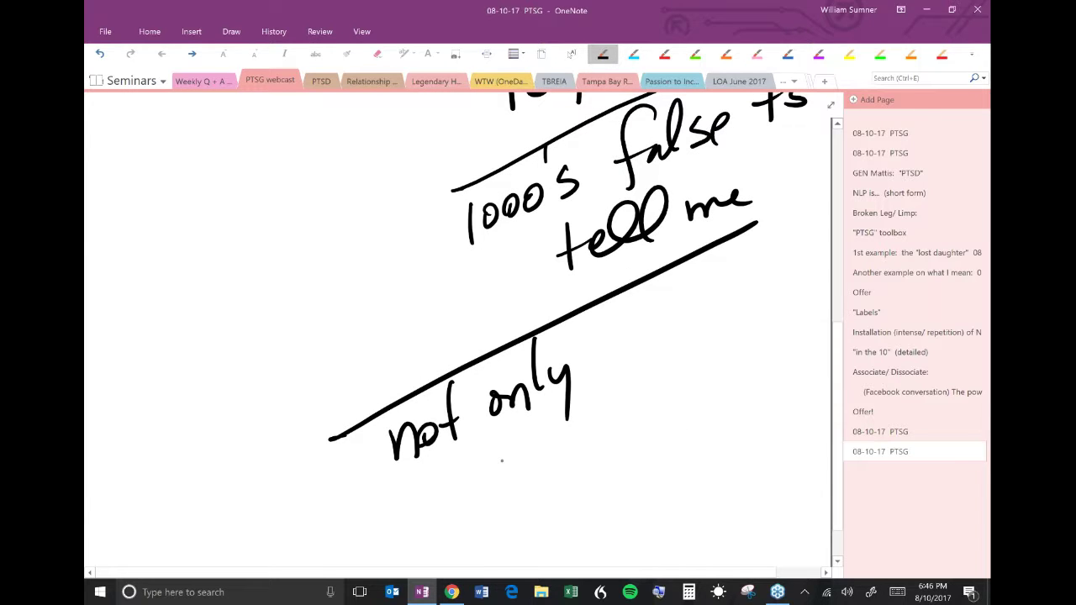
pyautogui.moveTo(440, 483); pyautogui.dragTo(569, 423)
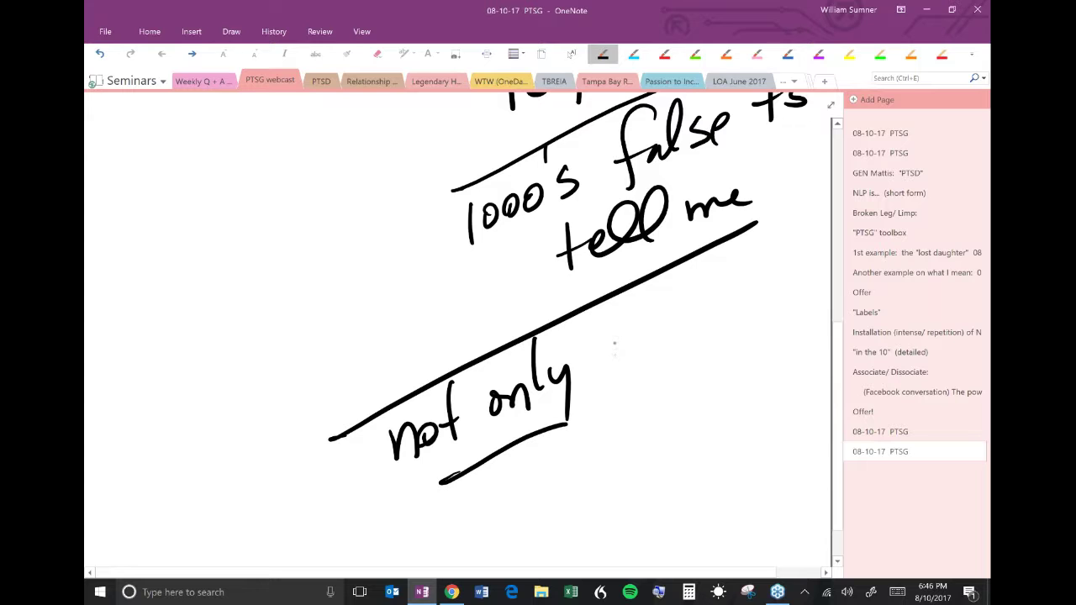
# Step: Write a figure followed by "dead" after "not only"
pyautogui.moveTo(622, 340); pyautogui.dragTo(620, 392)
pyautogui.moveTo(632, 357)
pyautogui.mouseDown()
pyautogui.moveTo(644, 313)
pyautogui.moveTo(676, 352)
pyautogui.mouseUp()
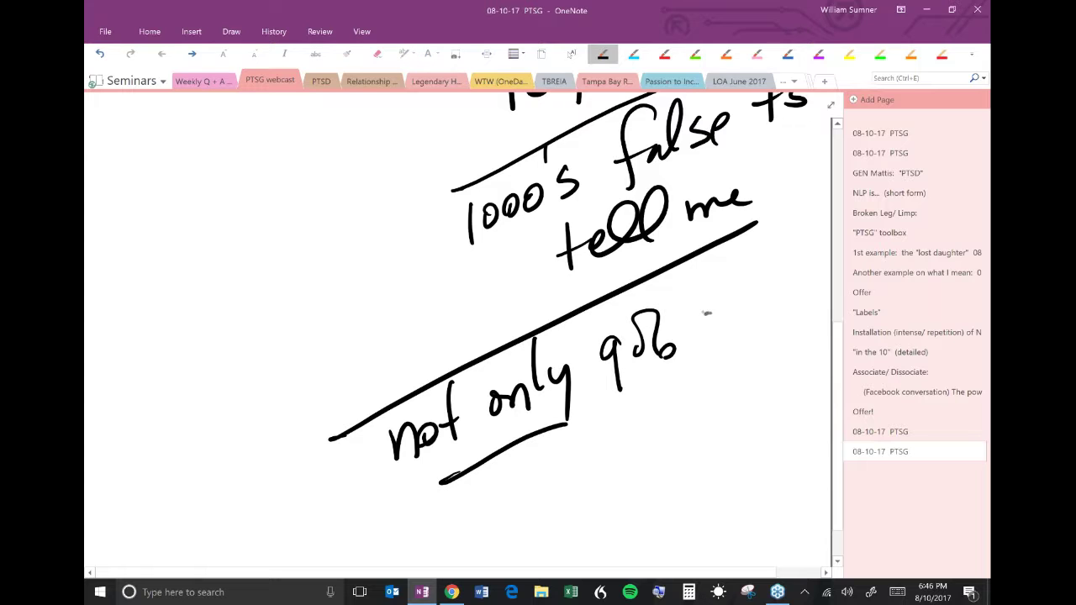
pyautogui.moveTo(722, 306); pyautogui.dragTo(719, 322)
pyautogui.moveTo(716, 259); pyautogui.dragTo(713, 321)
pyautogui.moveTo(728, 299)
pyautogui.mouseDown()
pyautogui.moveTo(743, 308)
pyautogui.moveTo(762, 295)
pyautogui.mouseUp()
pyautogui.moveTo(775, 280); pyautogui.dragTo(765, 294)
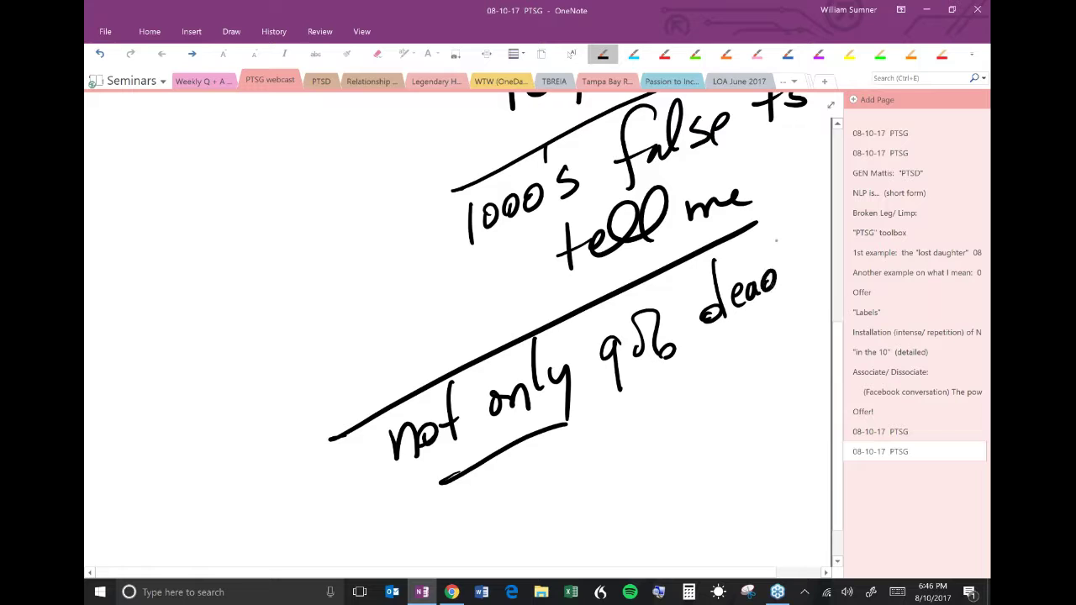
pyautogui.moveTo(775, 233); pyautogui.dragTo(778, 294)
# Step: Handwrite "cause?" on the next line and "AIDS" beneath it
pyautogui.moveTo(577, 481); pyautogui.dragTo(592, 471)
pyautogui.moveTo(587, 451)
pyautogui.mouseDown()
pyautogui.moveTo(614, 454)
pyautogui.moveTo(613, 476)
pyautogui.mouseUp()
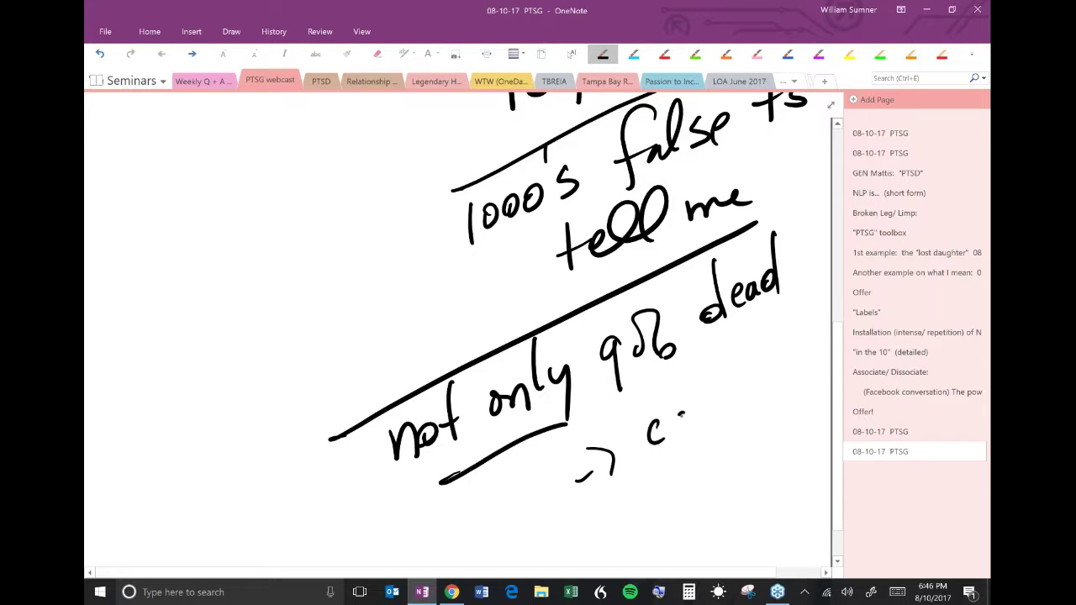
pyautogui.moveTo(677, 416)
pyautogui.mouseDown()
pyautogui.moveTo(708, 425)
pyautogui.moveTo(764, 357)
pyautogui.moveTo(765, 390)
pyautogui.mouseUp()
pyautogui.moveTo(690, 519); pyautogui.dragTo(761, 496)
pyautogui.moveTo(785, 450); pyautogui.dragTo(755, 500)
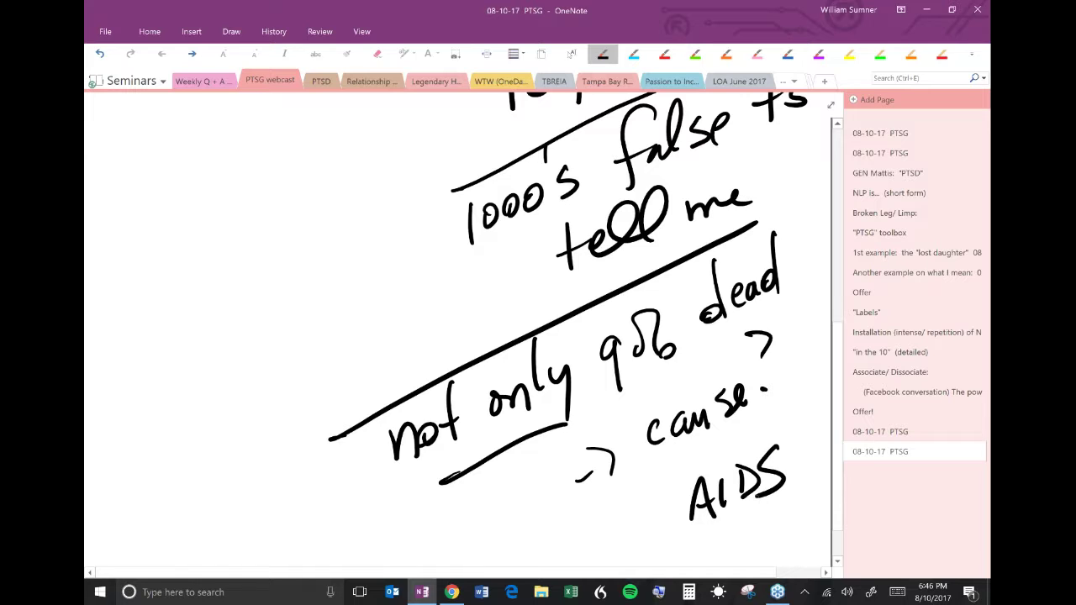
# Step: Return to the "Labels" page and scroll up to its title and top picture
pyautogui.click(886, 309)
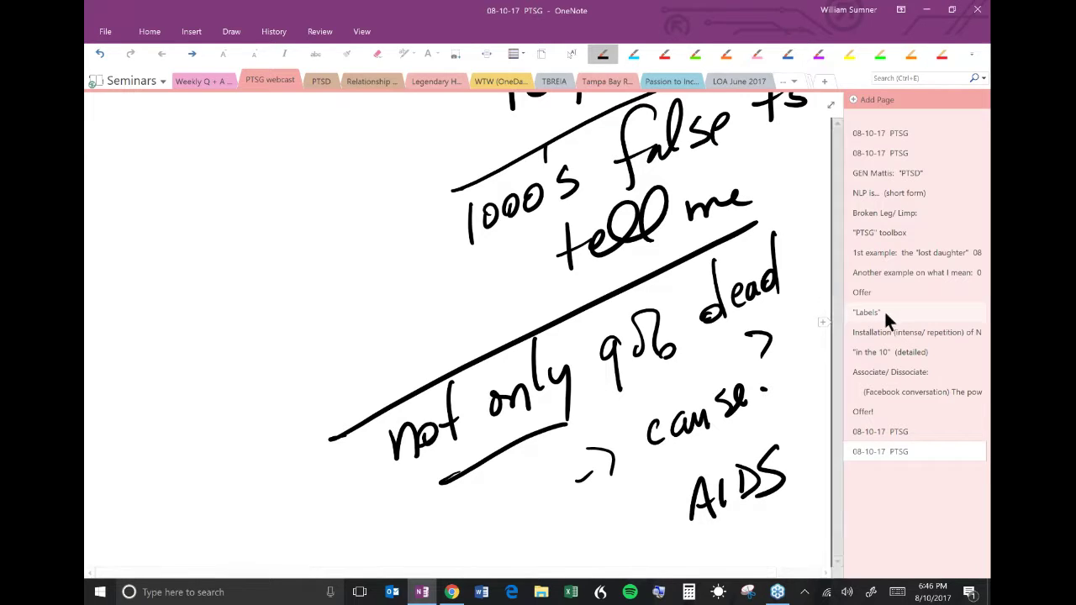
pyautogui.scroll(5, 463, 337)
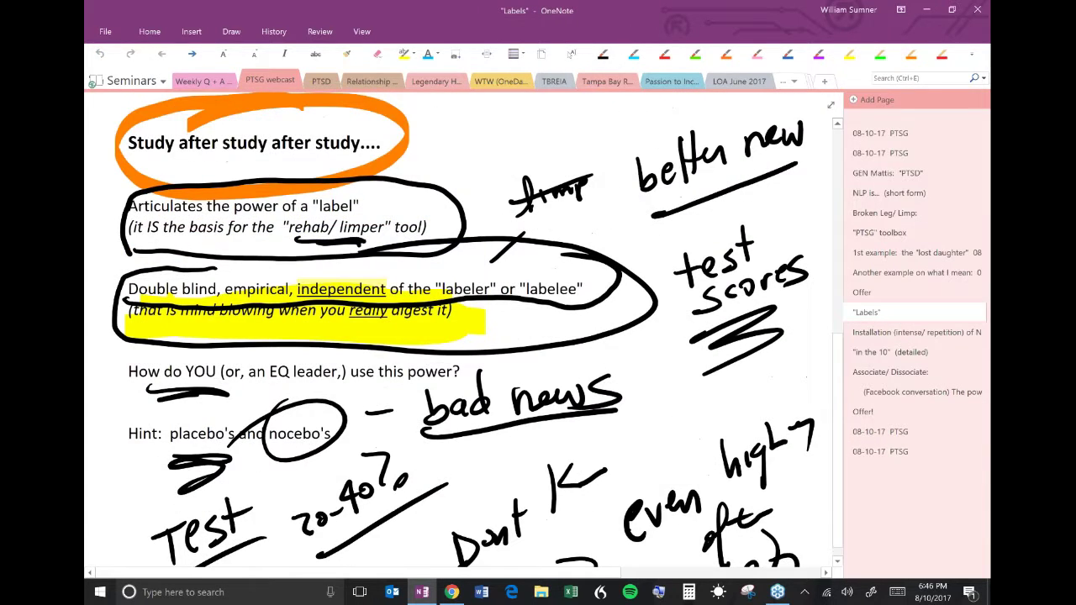